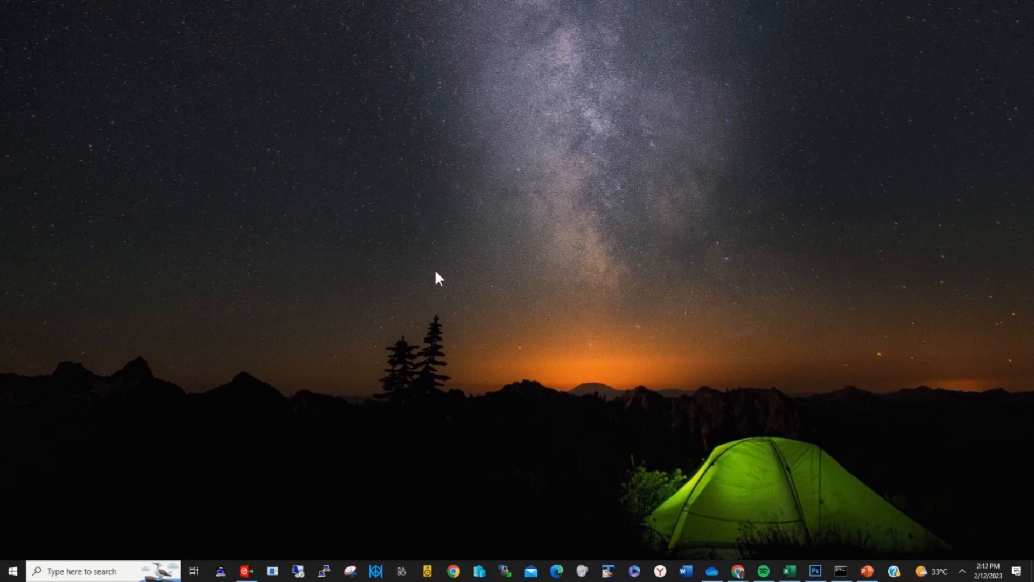
Step: Search the Start menu for 'com' so Command Prompt appears as Best match
{"action": "left_click", "coordinate": [11, 571]}
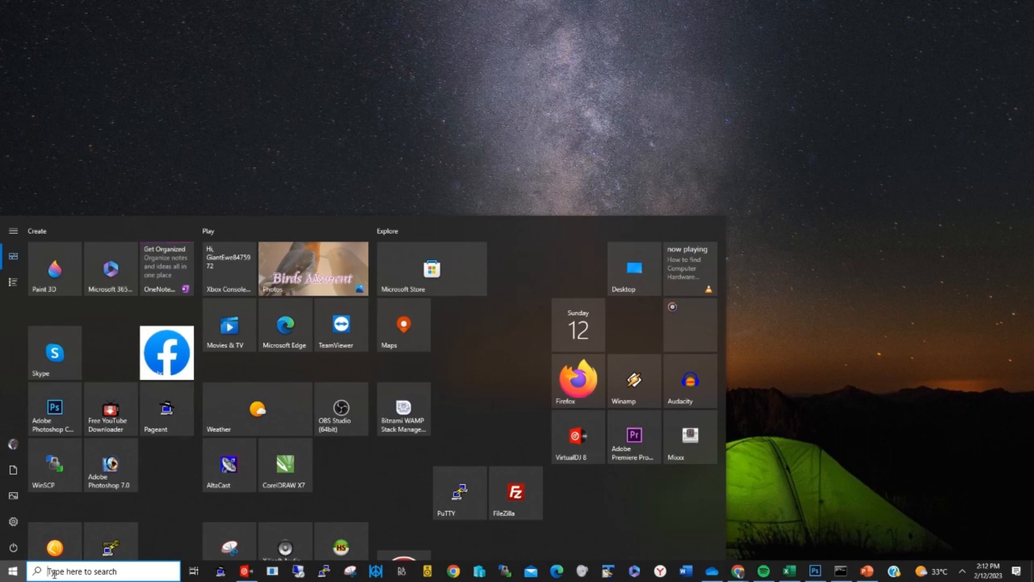
{"action": "type", "text": "coma"}
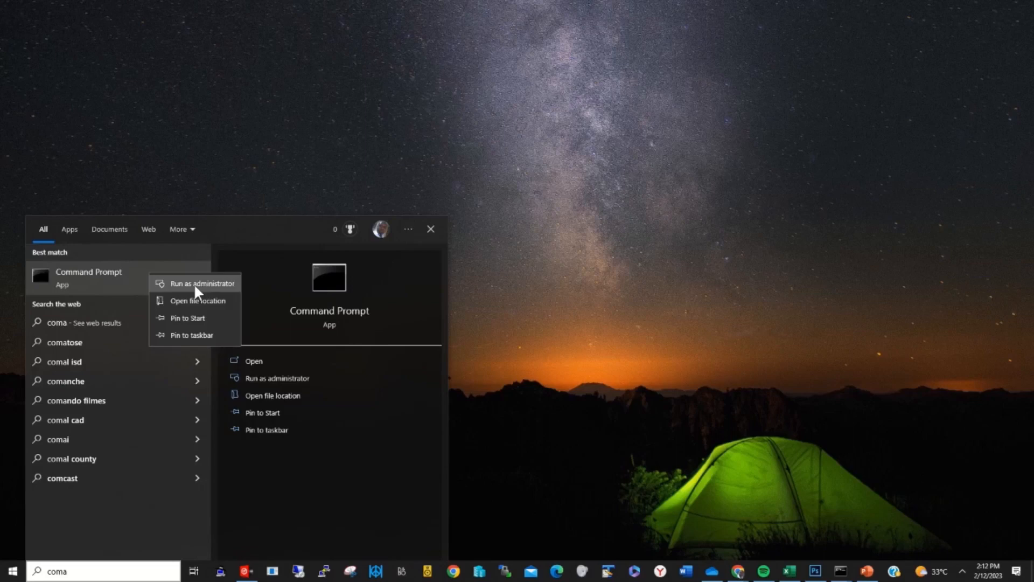
{"action": "key", "text": "Escape"}
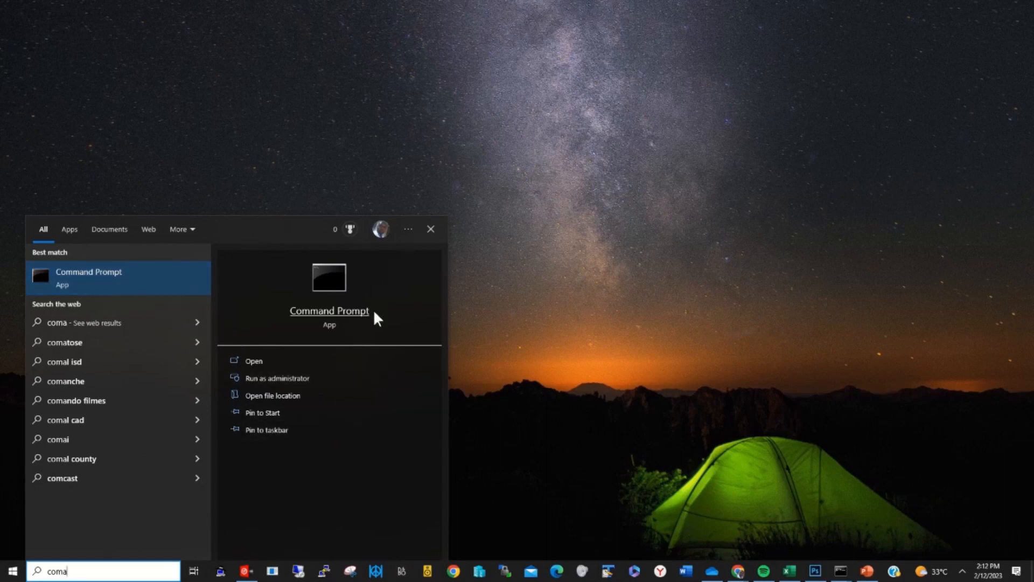
Step: Launch Command Prompt, centre its window and run systeminfo to list host, OS and hardware details
{"action": "left_click", "coordinate": [105, 279]}
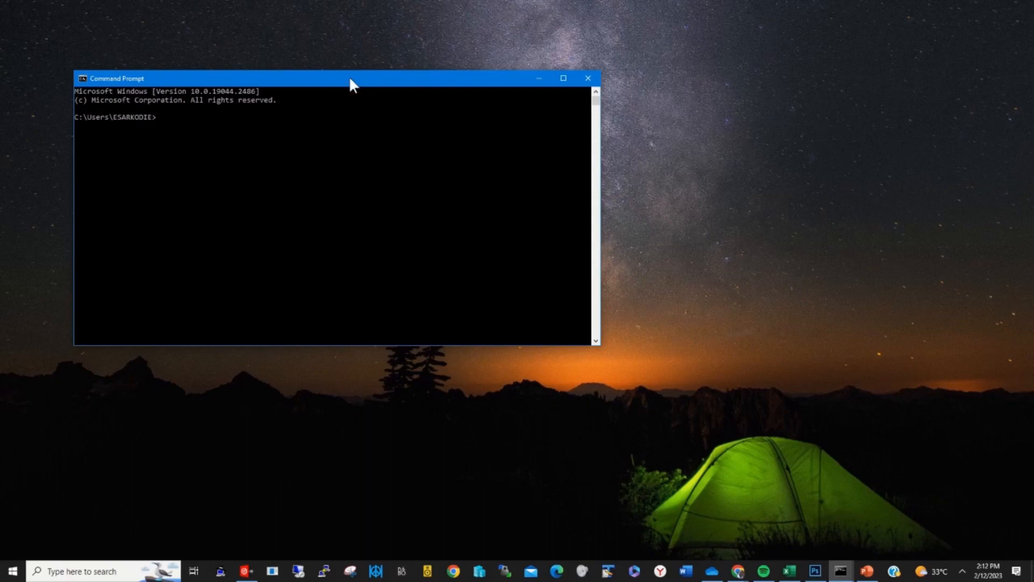
{"action": "left_click_drag", "start_coordinate": [349, 78], "coordinate": [567, 88]}
{"action": "type", "text": "systeminfo"}
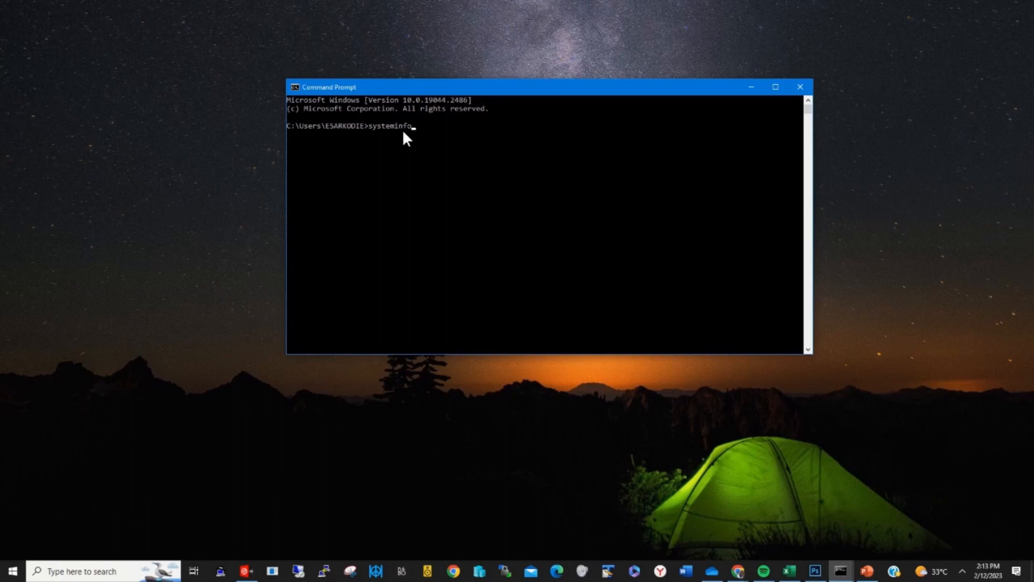
{"action": "key", "text": "Return"}
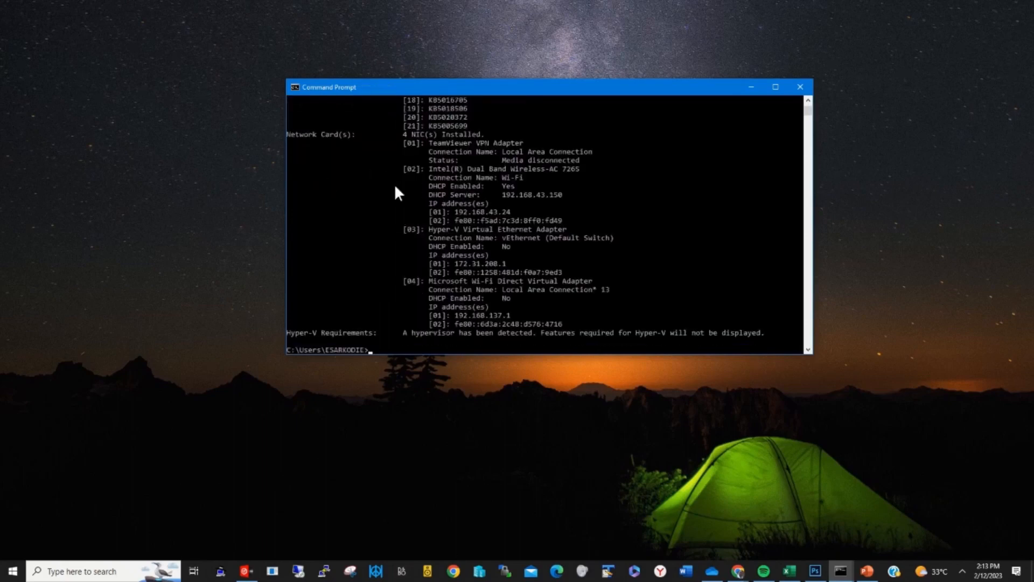
{"action": "mouse_move", "coordinate": [809, 106]}
{"action": "left_mouse_down"}
{"action": "mouse_move", "coordinate": [808, 195]}
{"action": "mouse_move", "coordinate": [808, 99]}
{"action": "left_mouse_up"}
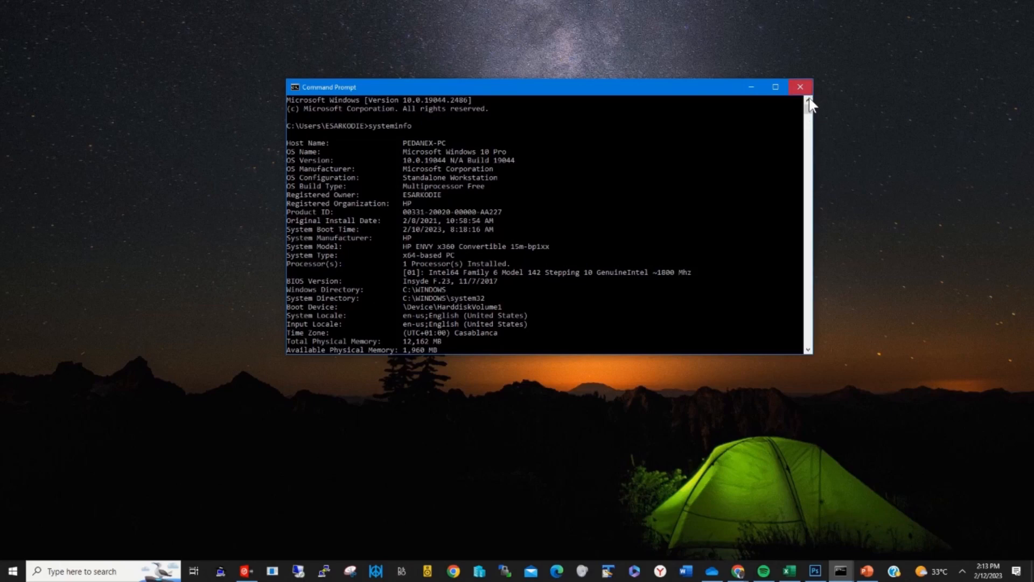
{"action": "left_click_drag", "start_coordinate": [810, 102], "coordinate": [811, 114]}
Step: Run systeminfo /? to print its parameter list (/S, /U, /P, /FO, /NH) and usage examples
{"action": "key", "text": "Return"}
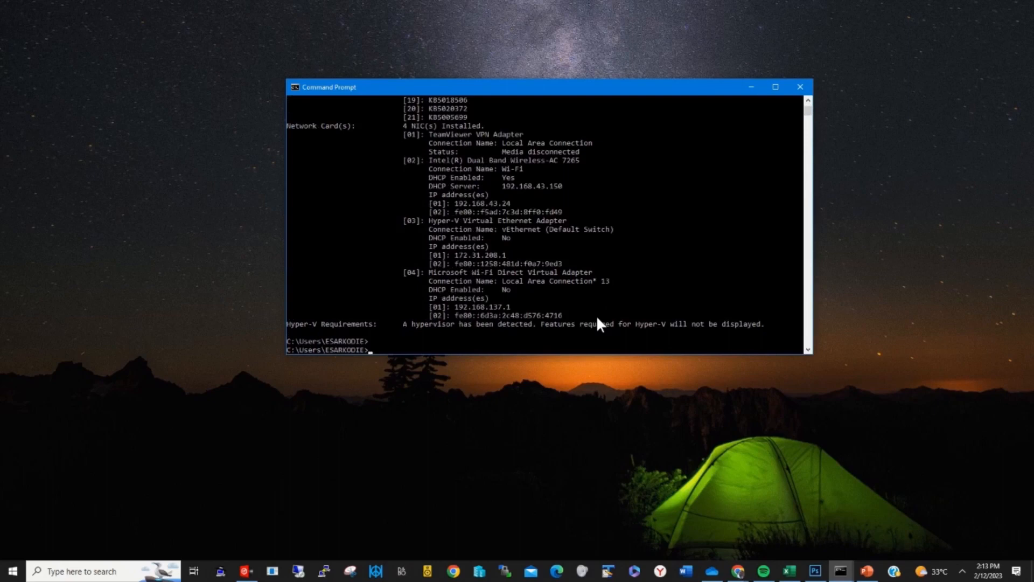
{"action": "type", "text": "sys"}
{"action": "type", "text": "teminf"}
{"action": "type", "text": "o"}
{"action": "type", "text": " /"}
{"action": "type", "text": "?"}
{"action": "key", "text": "Return"}
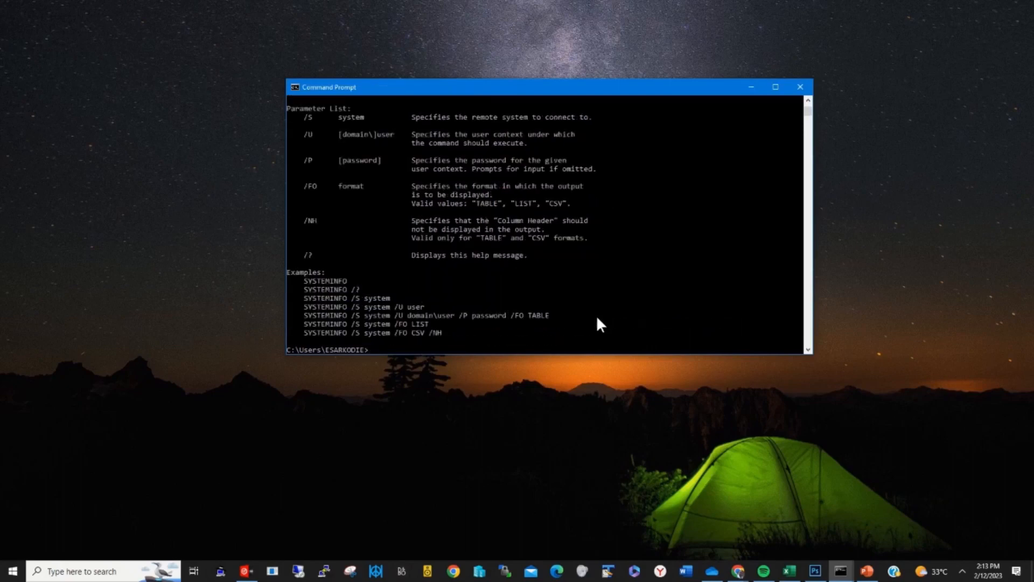